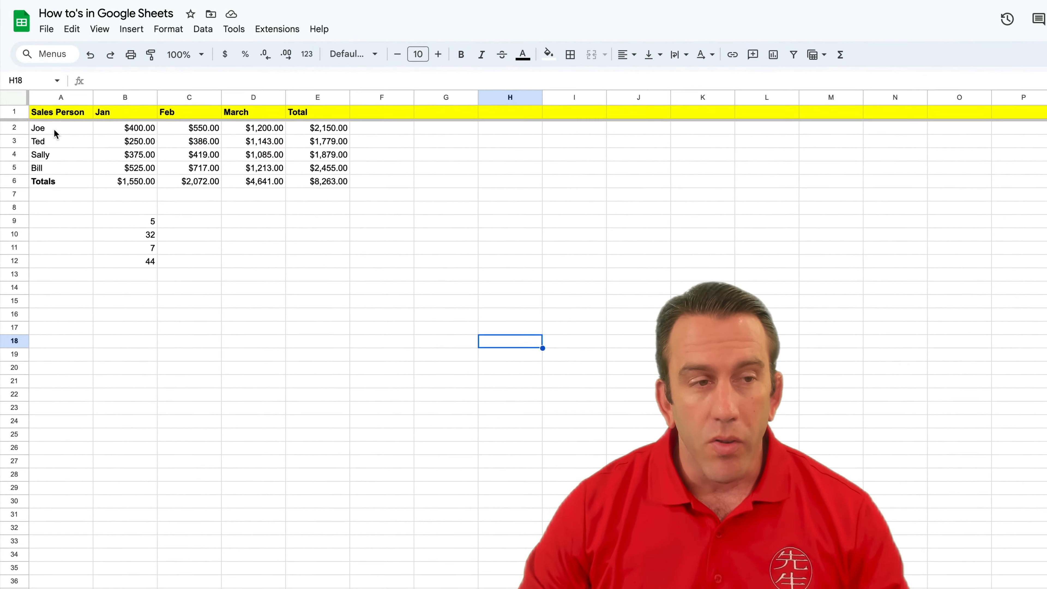
Enter a SUM formula in D8 that adds the March values in D2:D6
left_click_drag(54, 128, 356, 200)
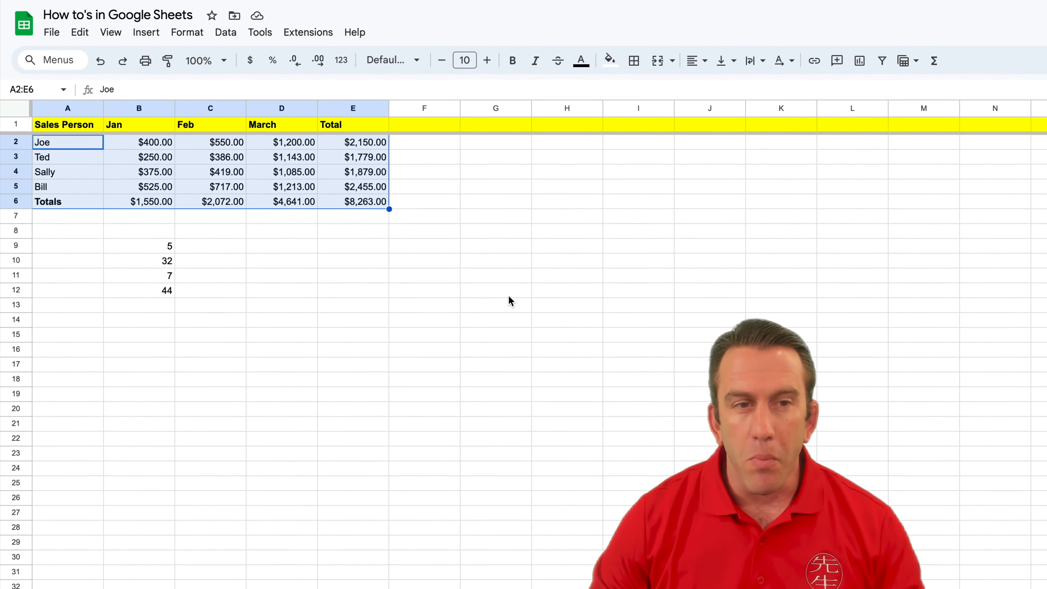
left_click(474, 285)
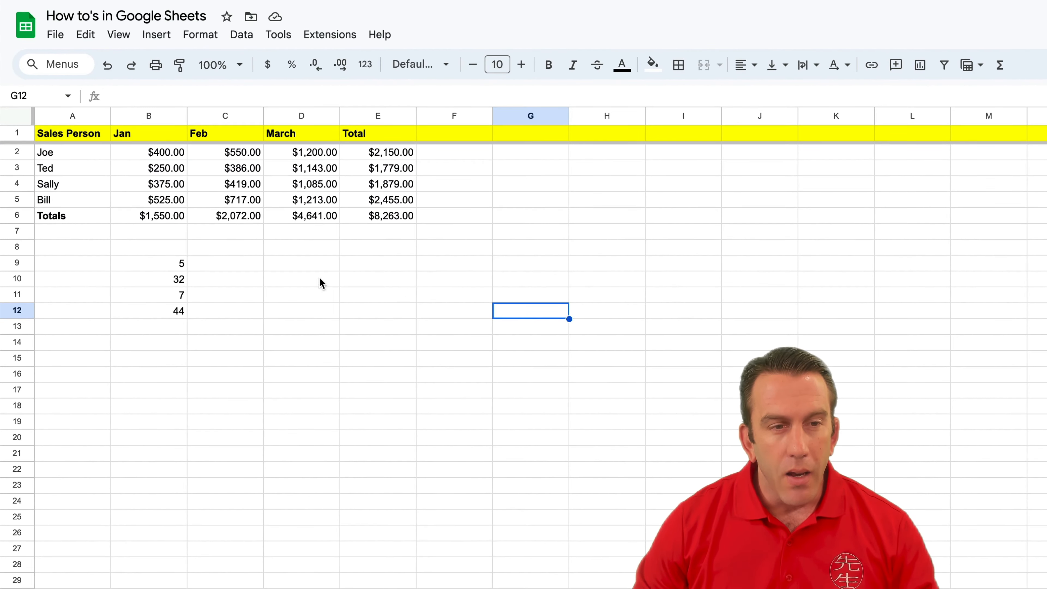
left_click(289, 246)
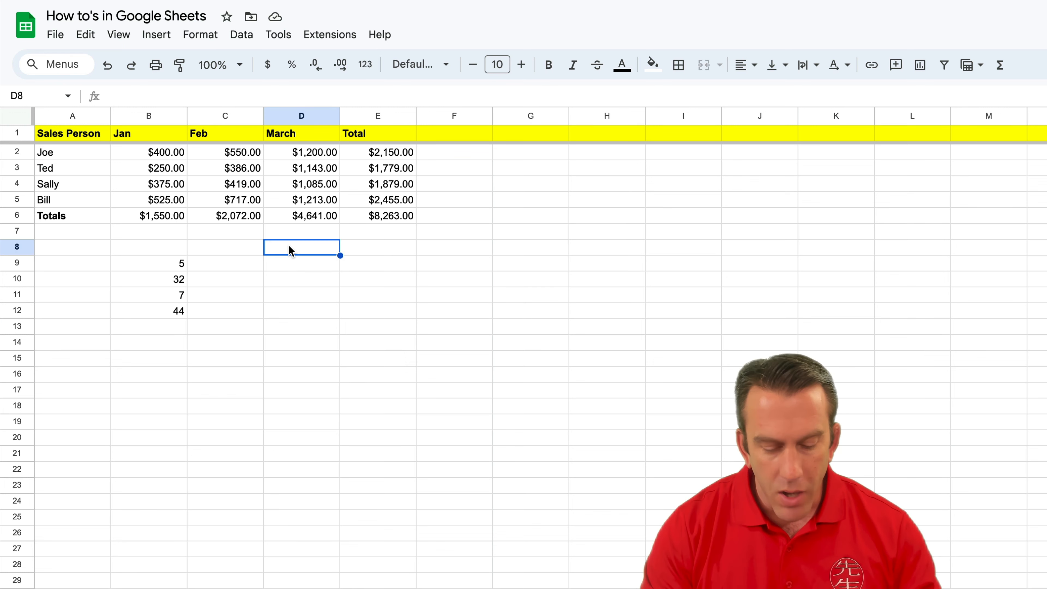
type("=SUM(")
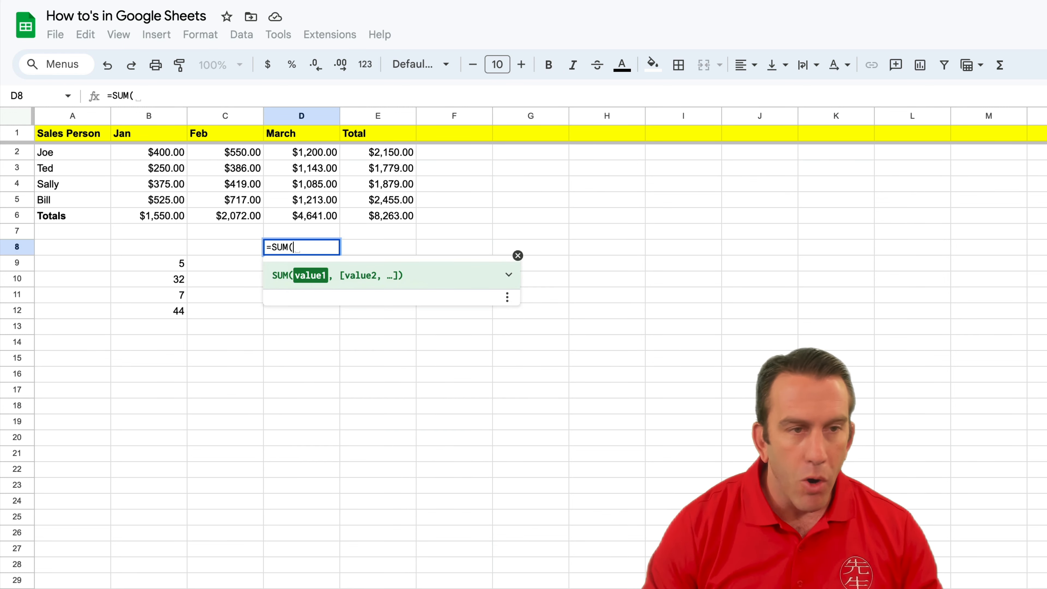
left_click_drag(309, 155, 314, 214)
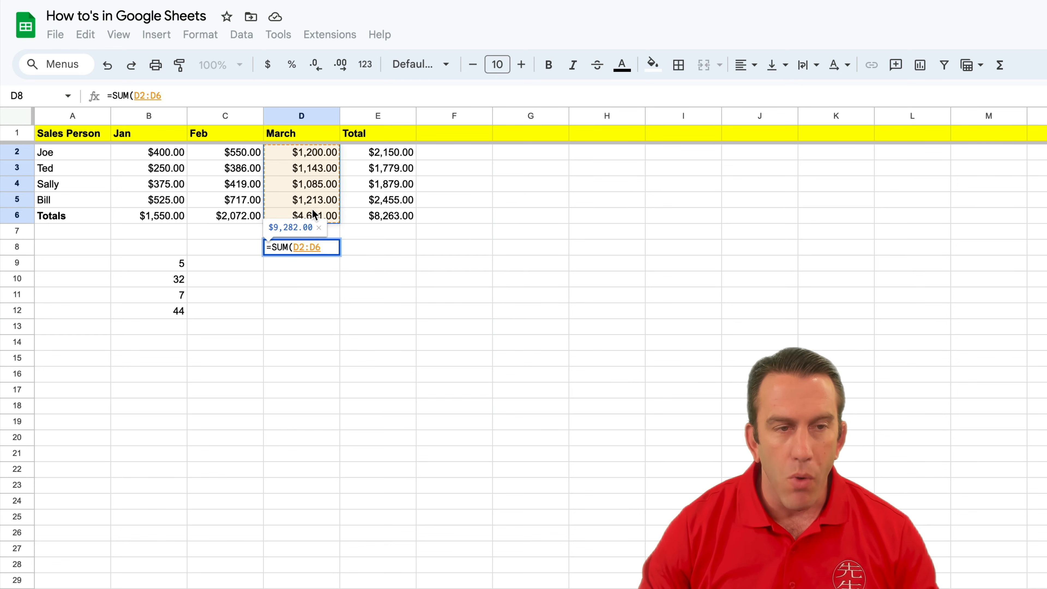
key("Return")
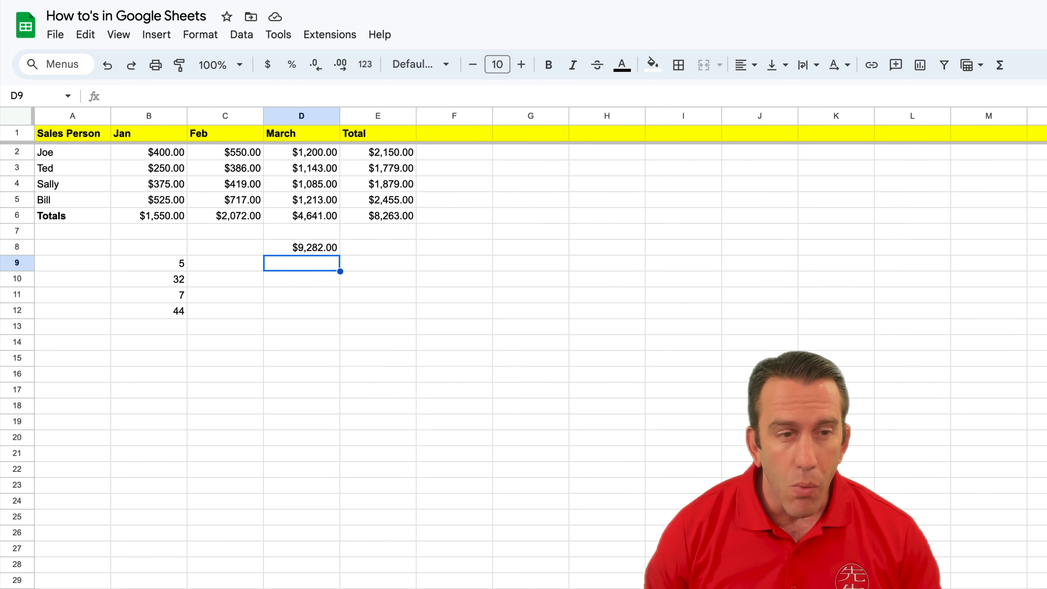
Start a SUMIF formula in D11 with D2:D6 as the range and expand the function help
left_click(304, 298)
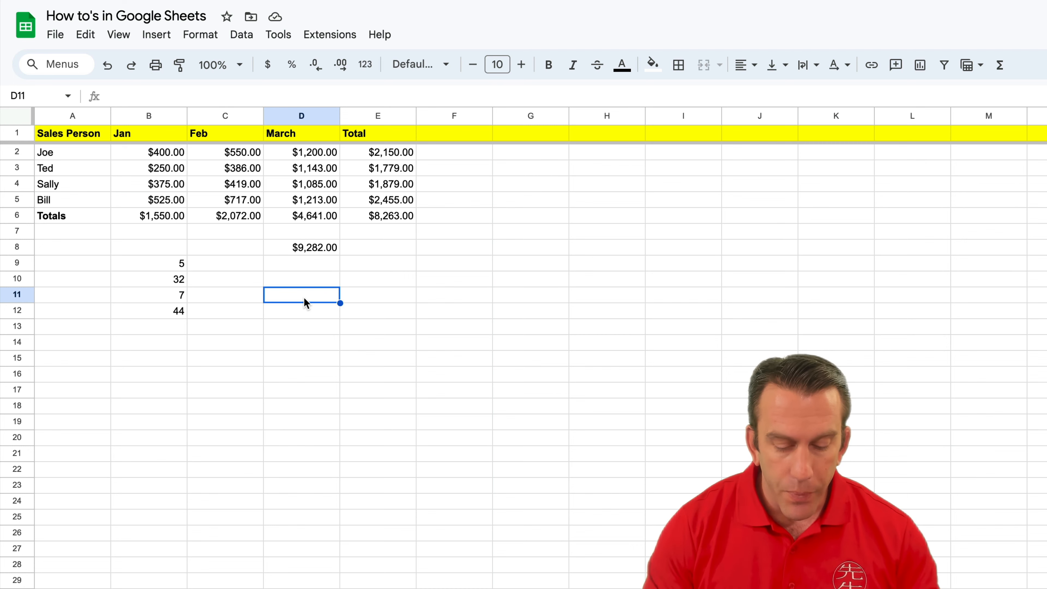
type("=S")
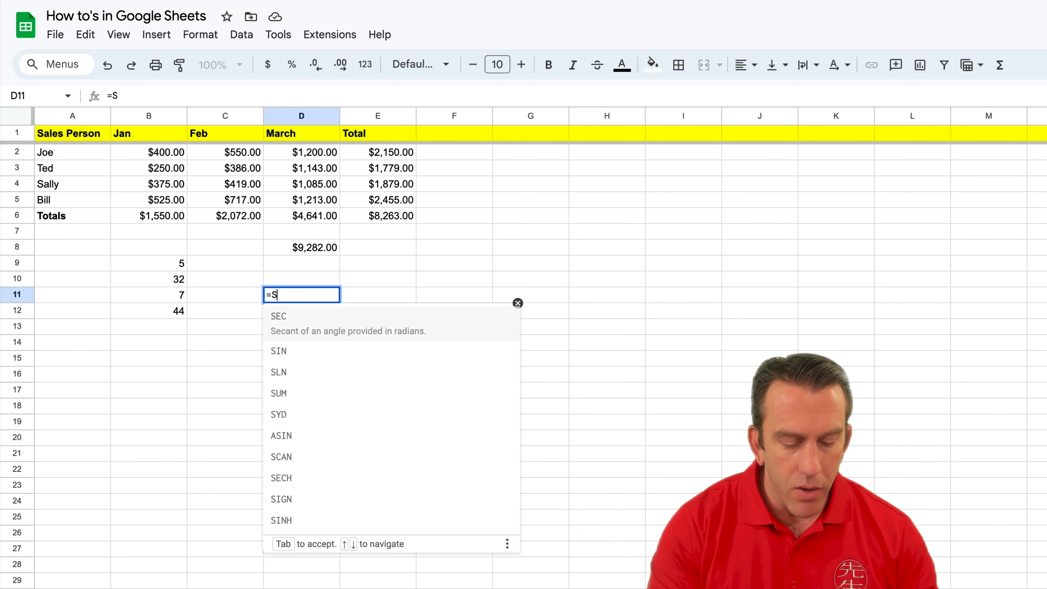
type("UMIF")
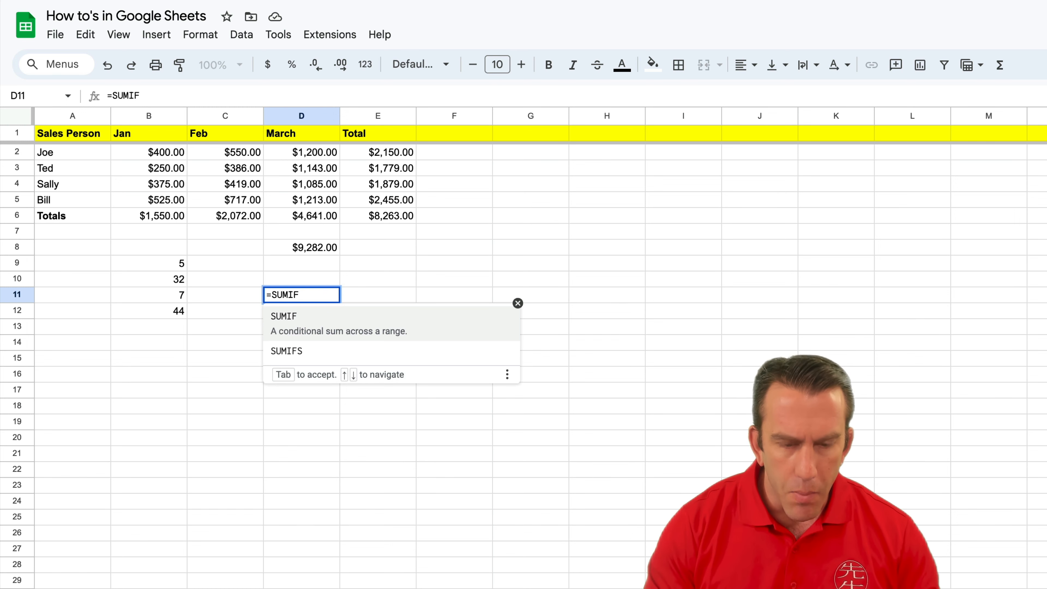
type("(")
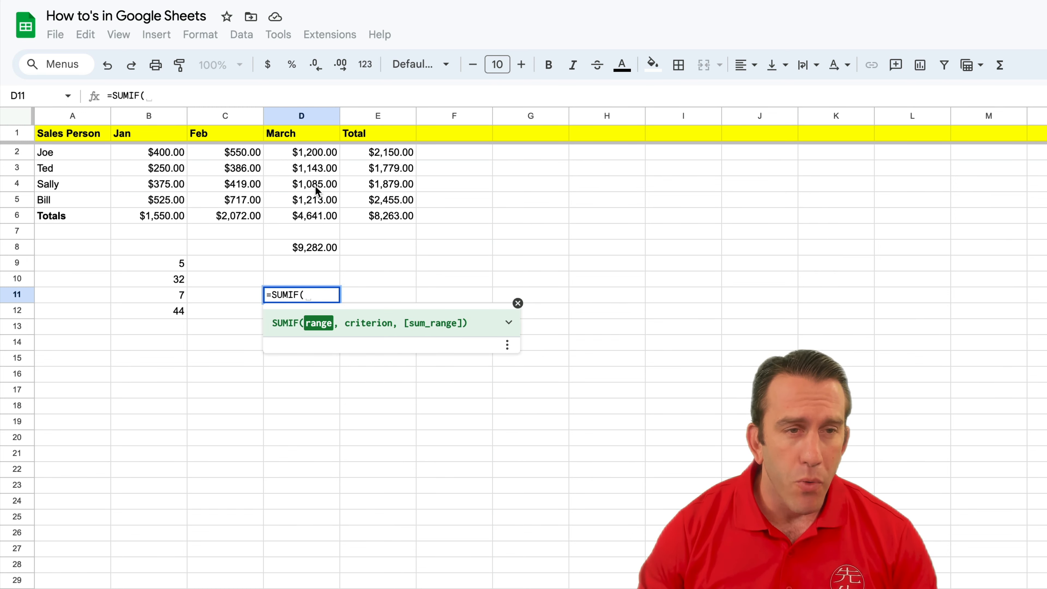
left_click_drag(321, 151, 325, 214)
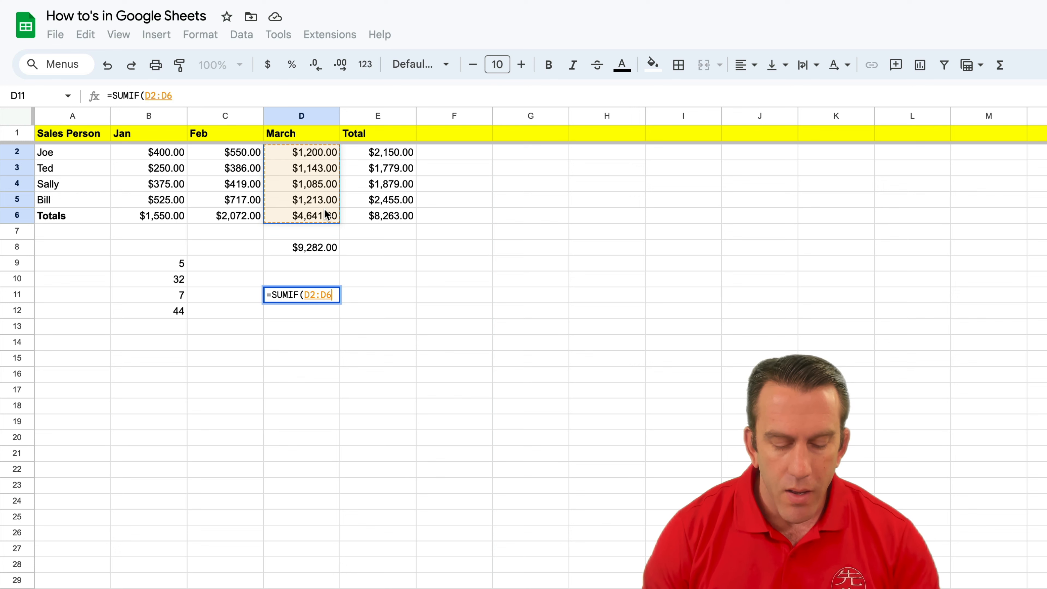
type(",")
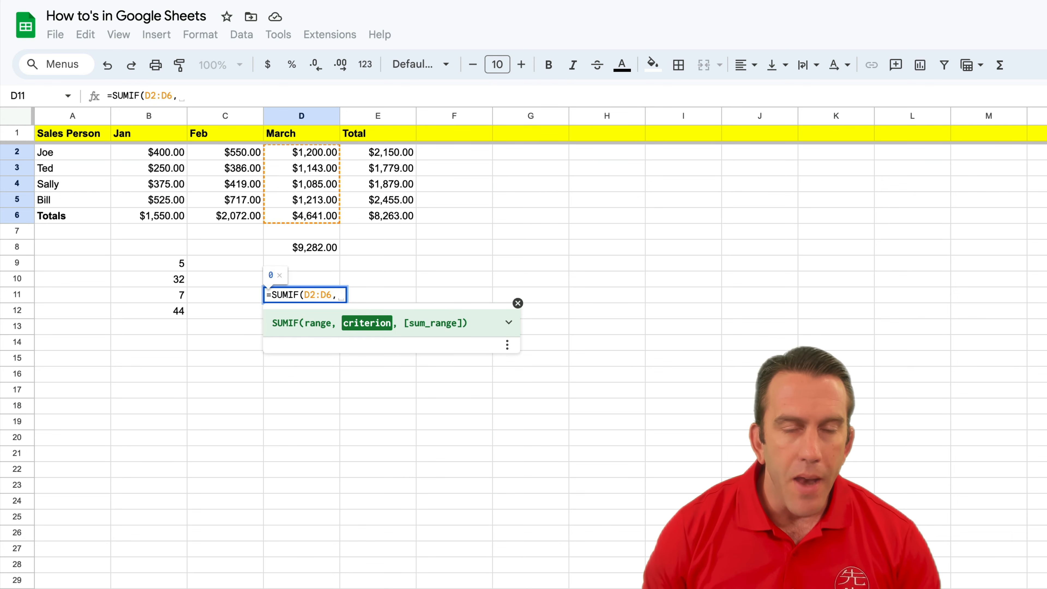
left_click(506, 325)
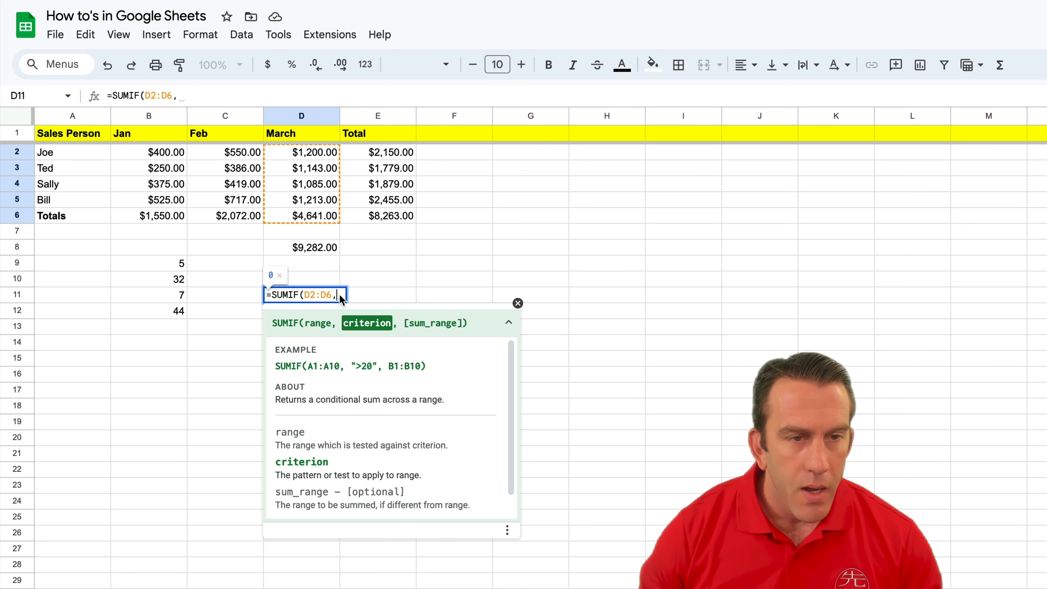
Complete the SUMIF formula in D11 with the criterion ">1500"
type("\"")
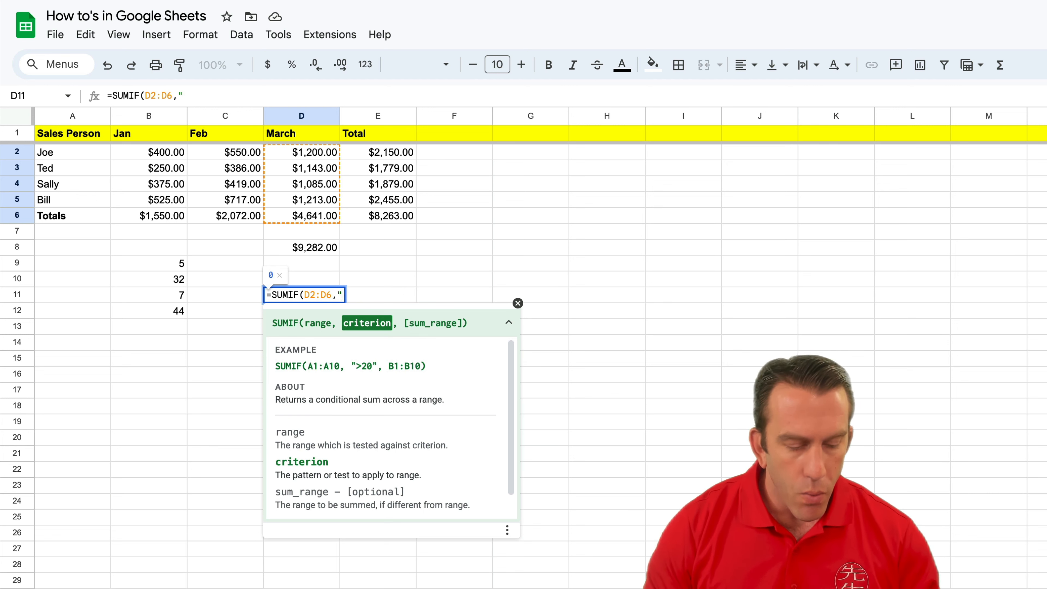
type(">")
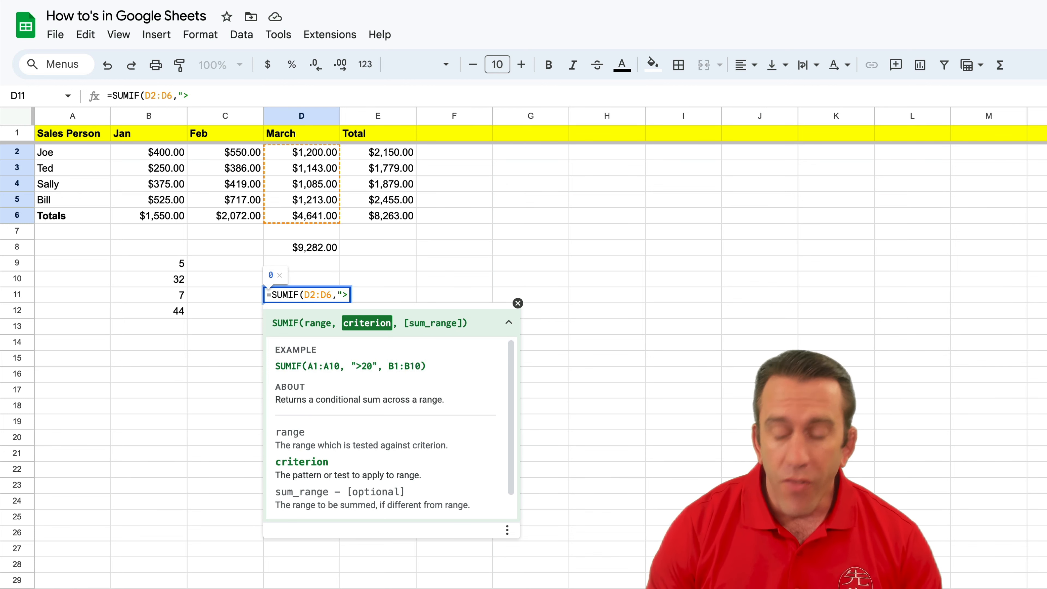
type("1500")
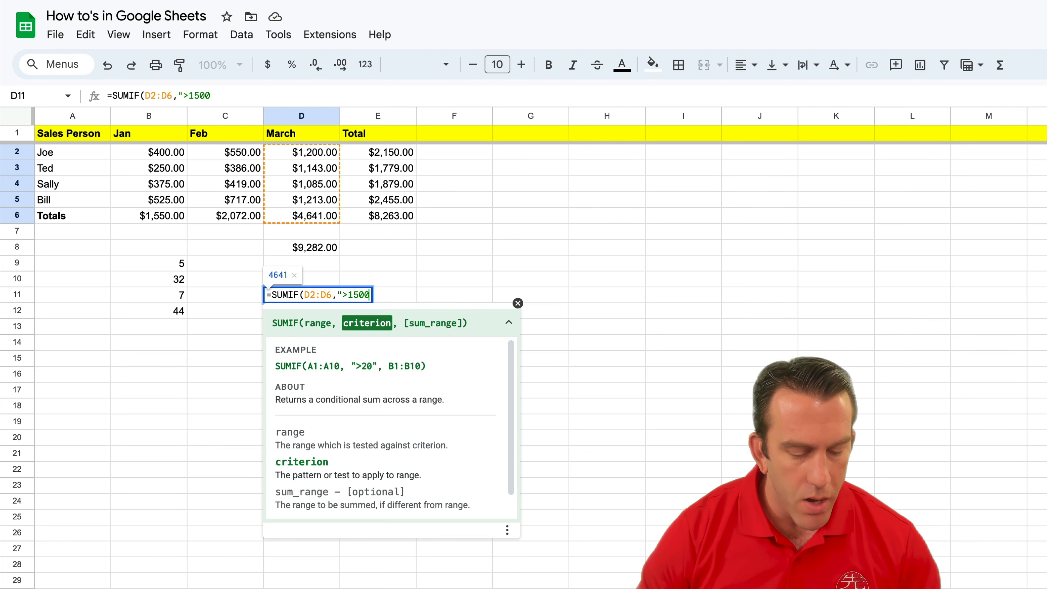
type("\"")
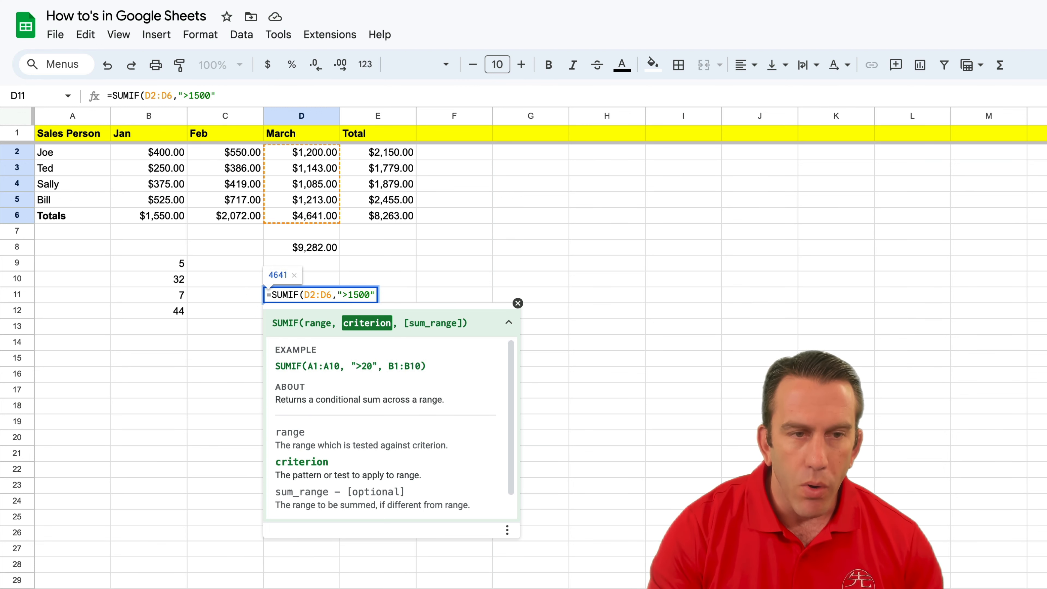
type(")")
key("Return")
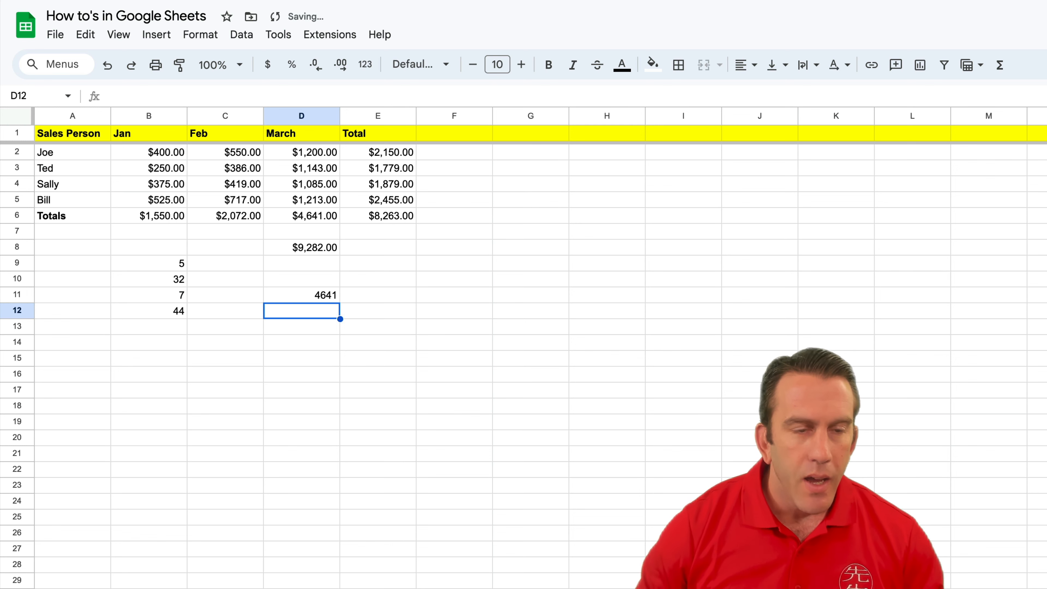
Format the SUMIF result in D11 as currency
left_click(336, 292)
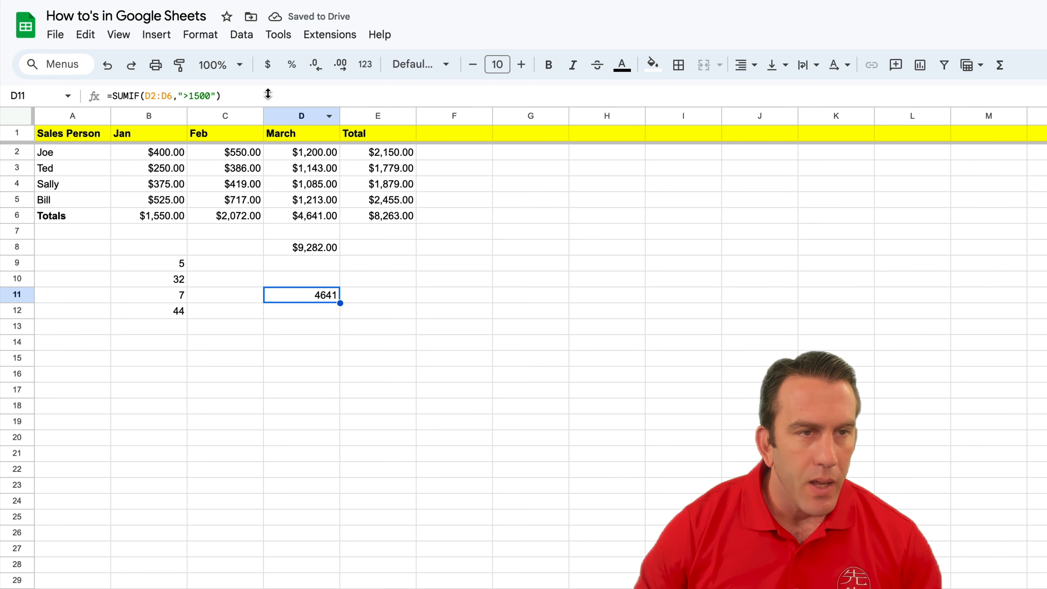
left_click(272, 70)
left_click(473, 329)
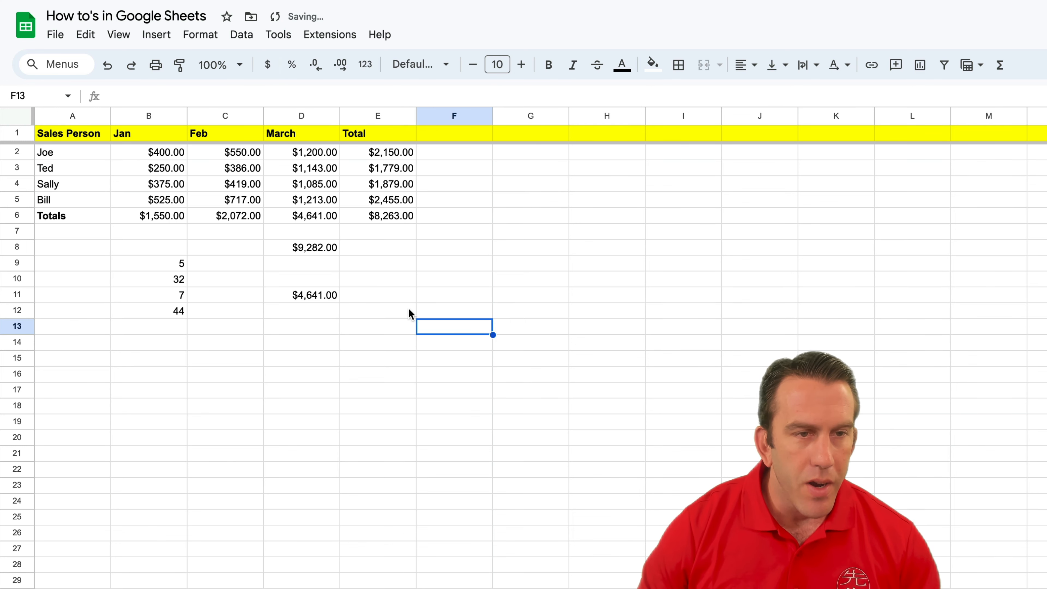
Check the March values against the SUMIF formula in D11 and change its criterion to ">1200"
left_click_drag(311, 151, 322, 214)
left_click(321, 217)
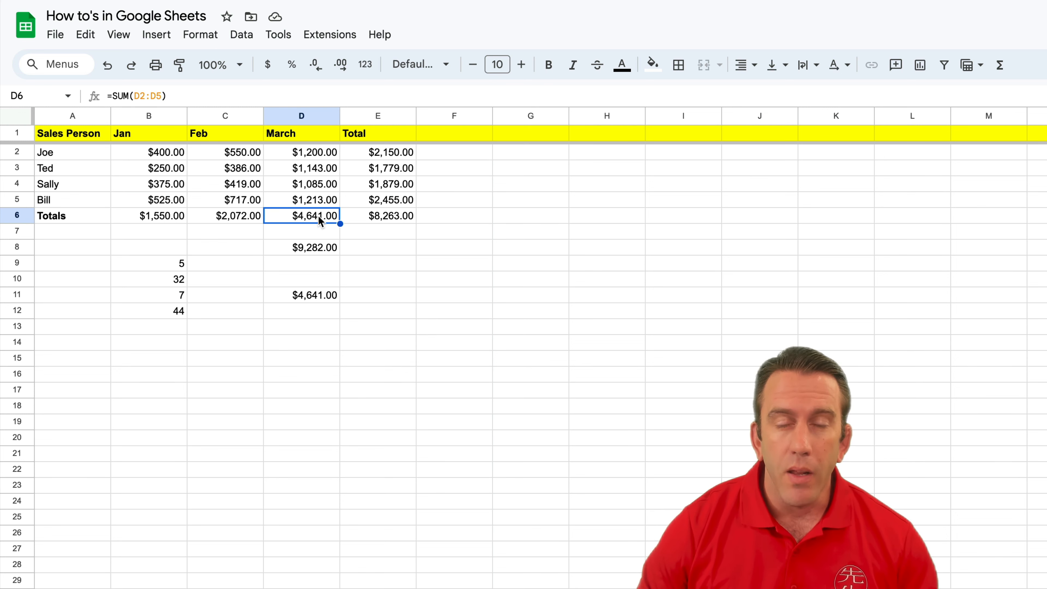
left_click(333, 296)
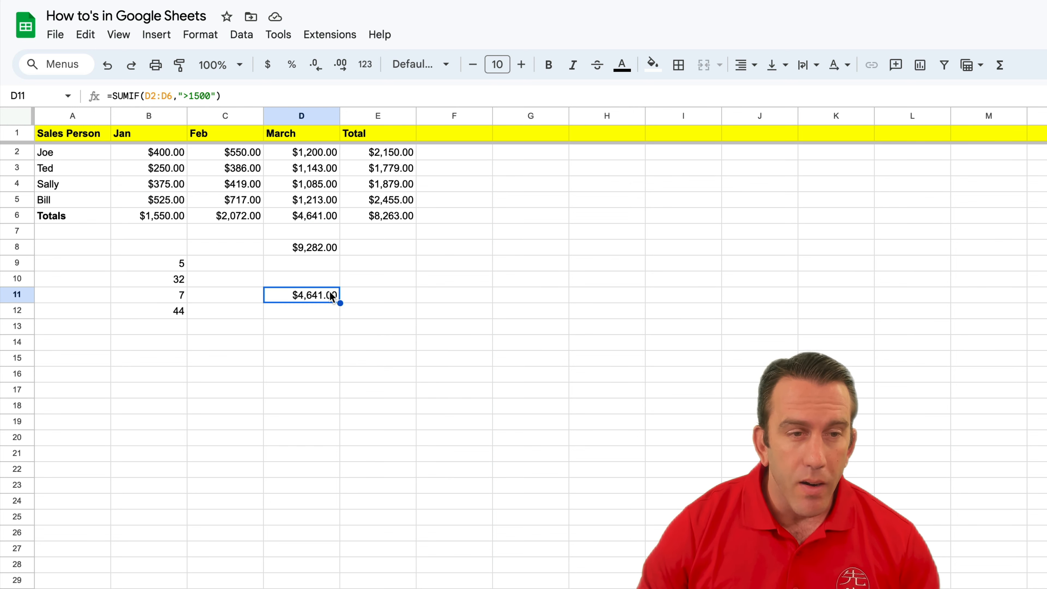
left_click(206, 96)
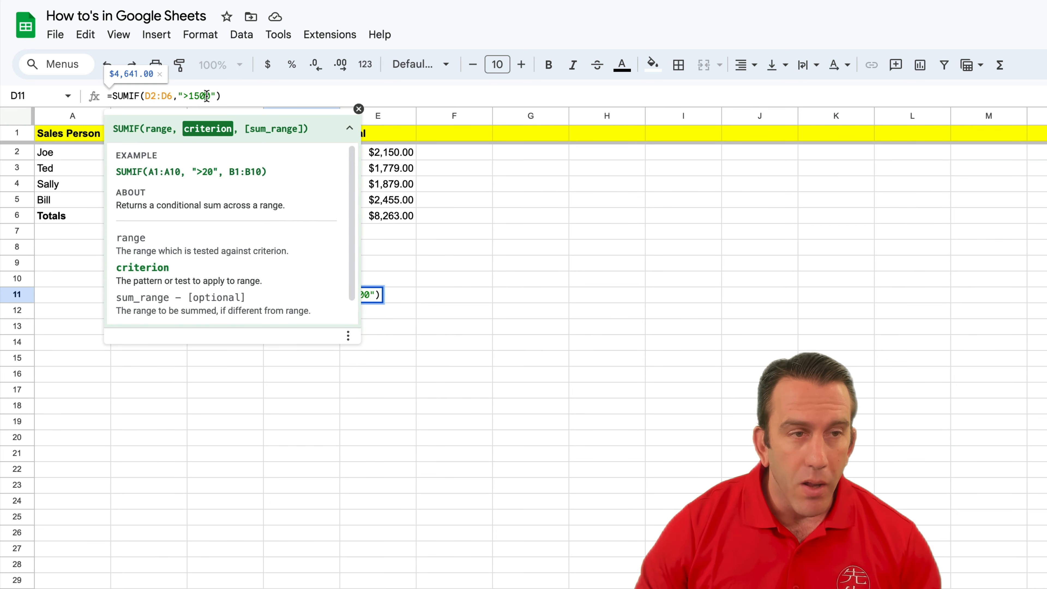
key("Escape")
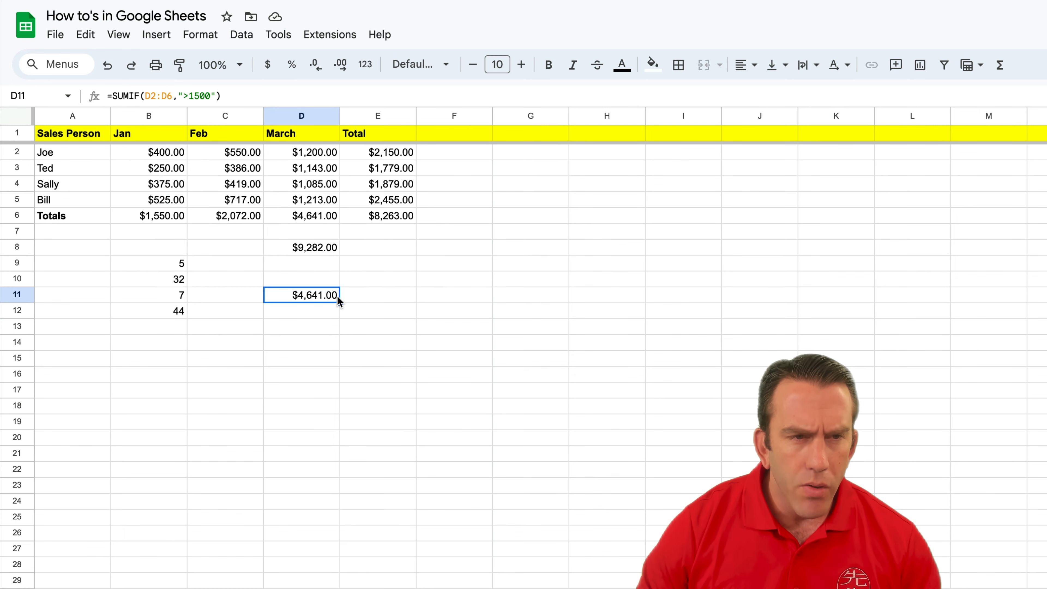
double_click(323, 293)
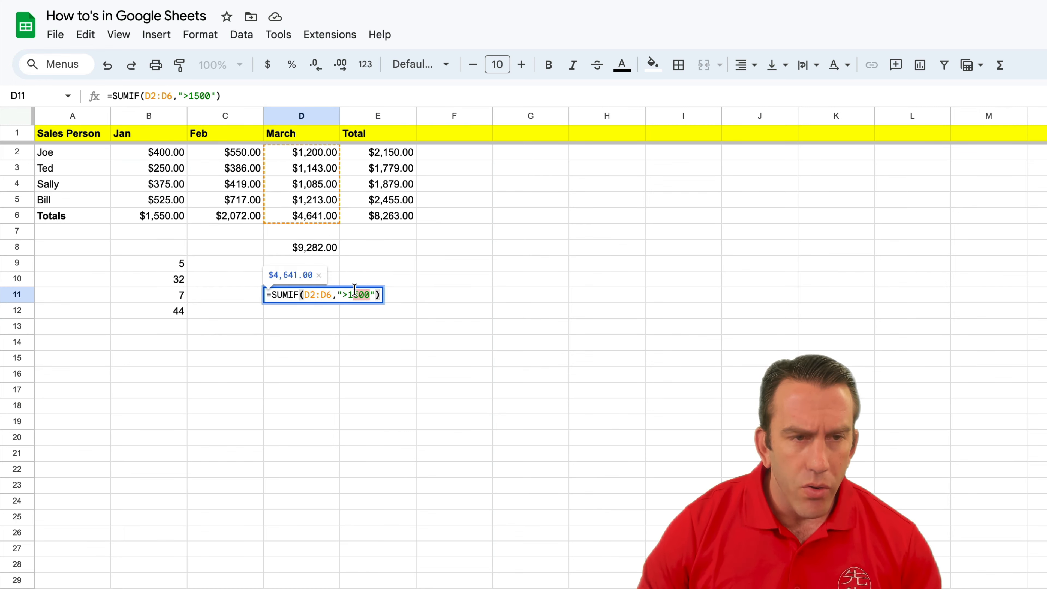
left_click_drag(370, 294, 354, 294)
type("200")
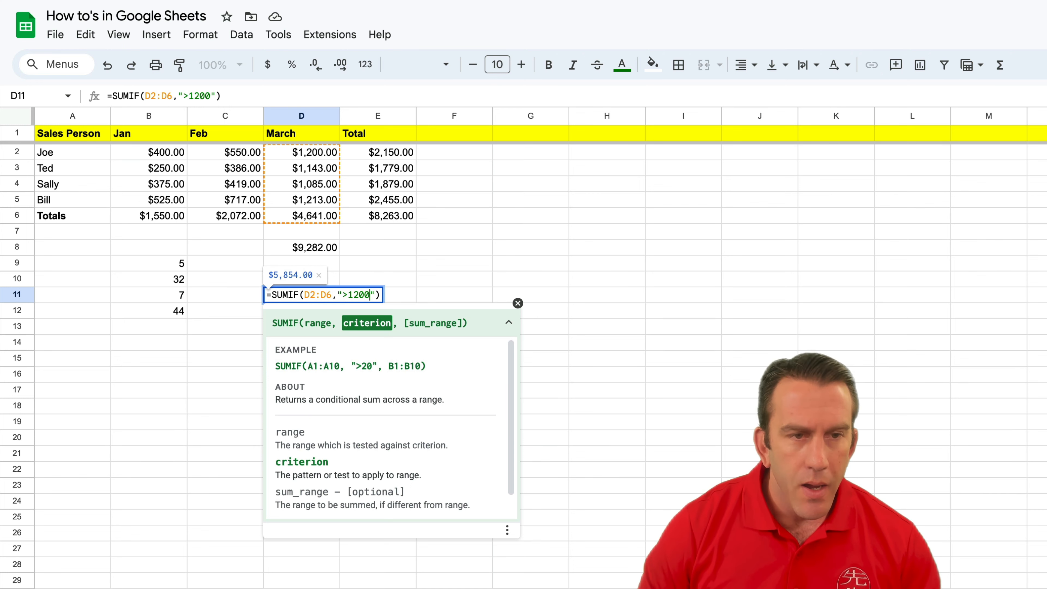
key("Return")
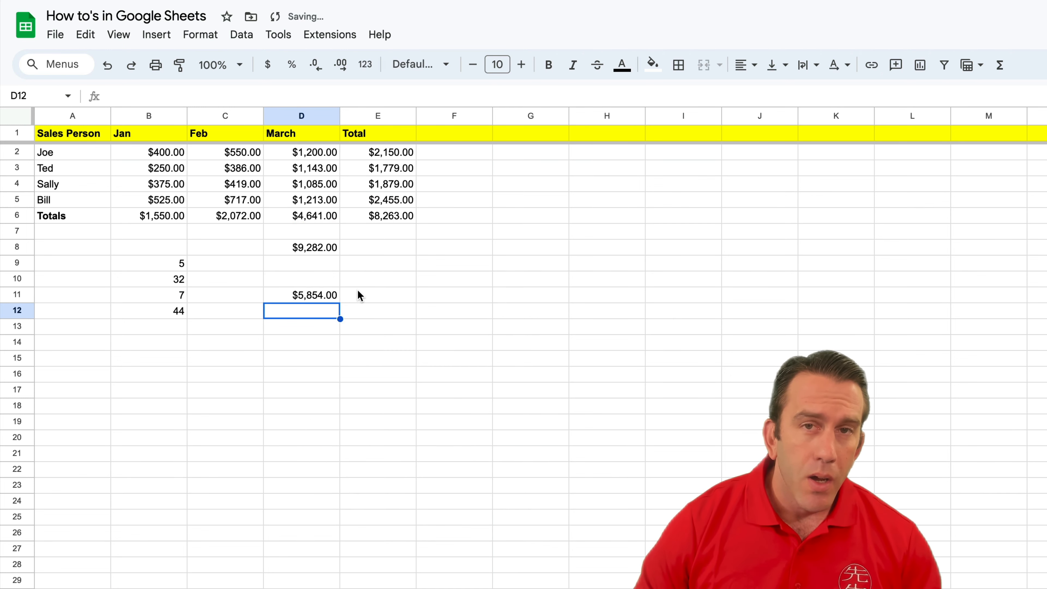
Examine the March total and individual March sales, and compare them with the SUMIF formula in D11
left_click(327, 218)
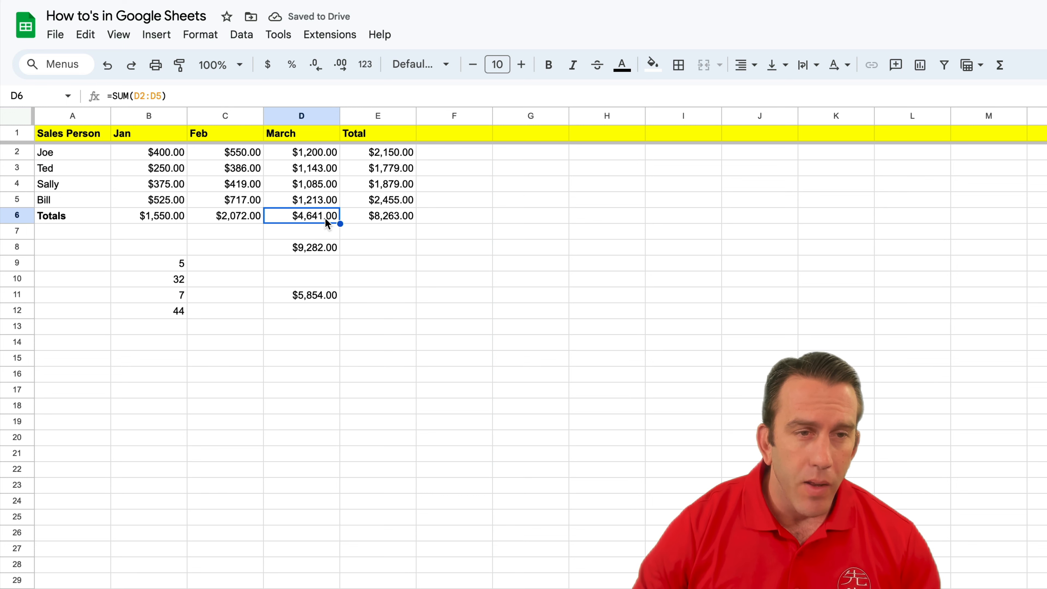
left_click(321, 202)
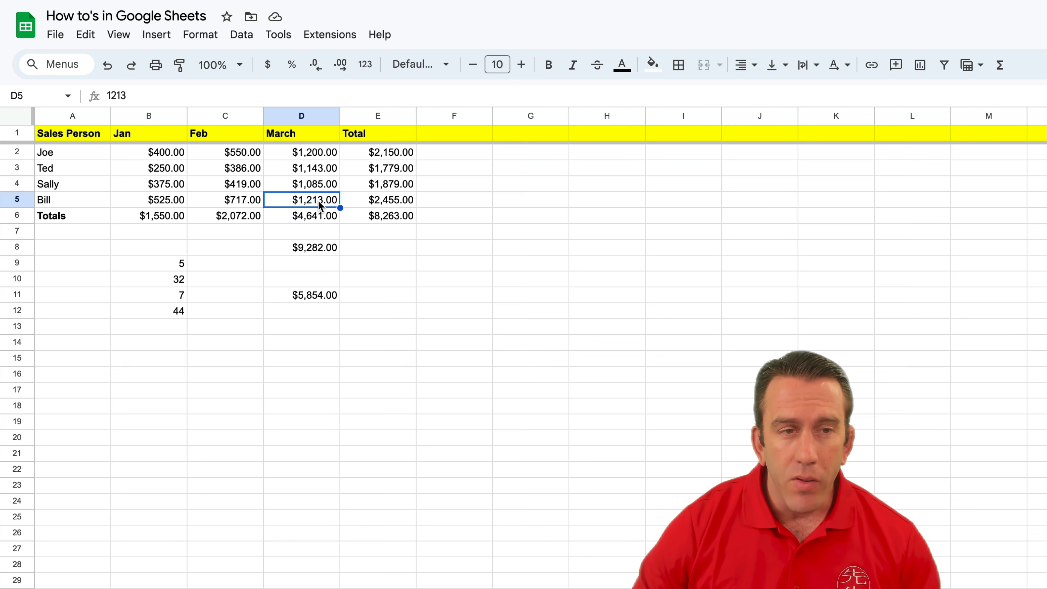
left_click_drag(317, 185, 318, 152)
left_click(368, 267)
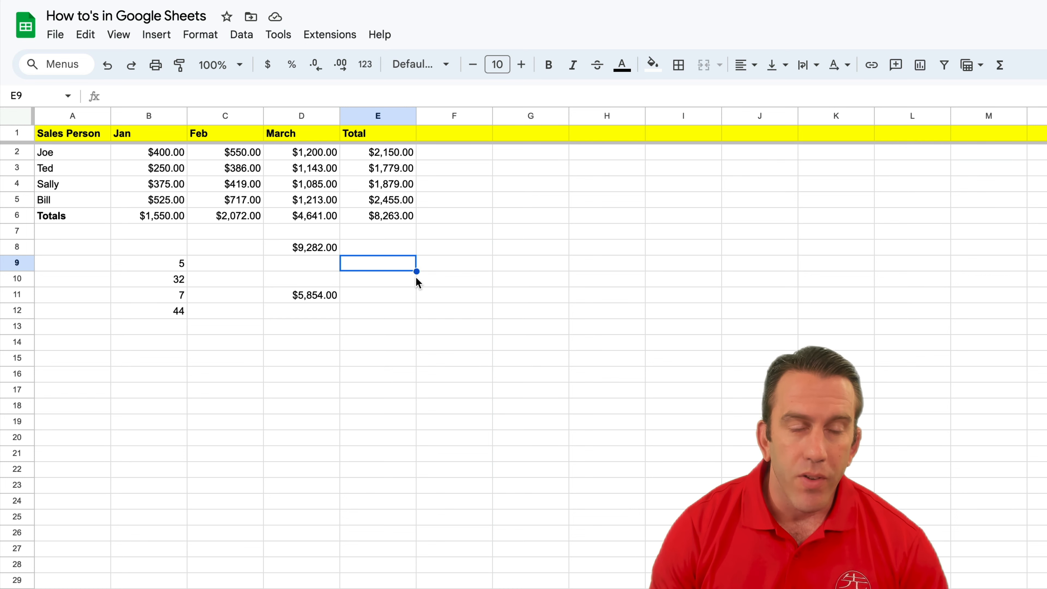
left_click(329, 298)
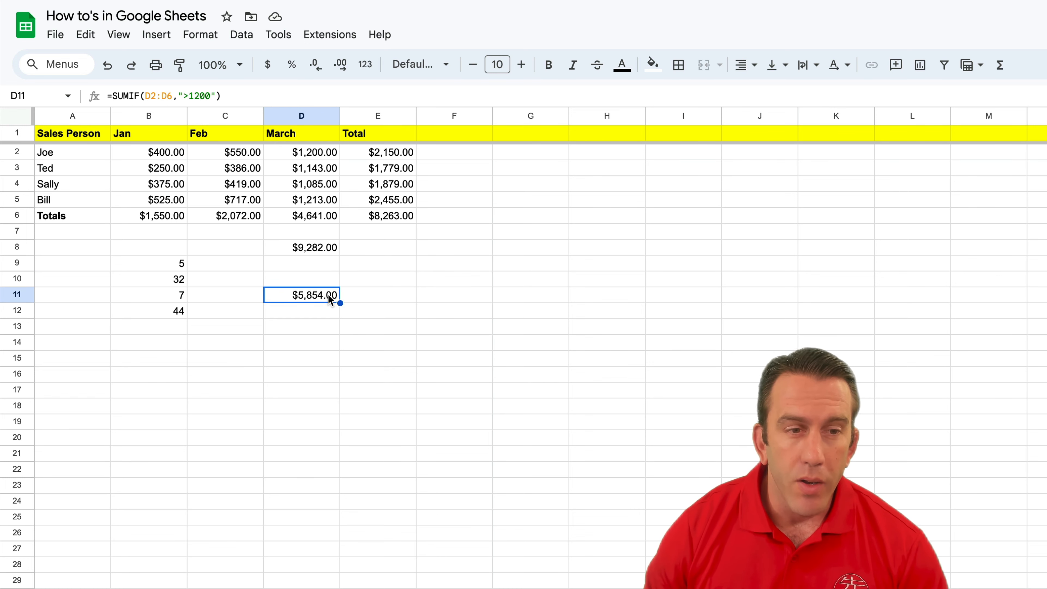